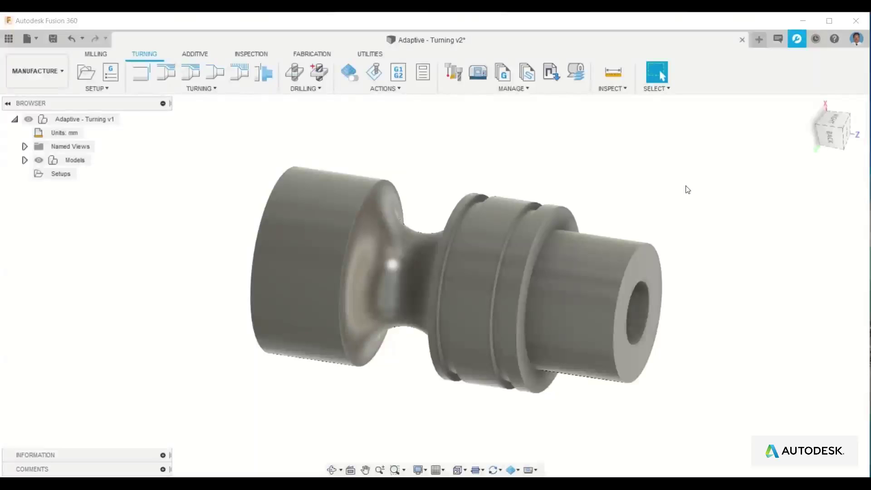
- Stay in the Manufacture workspace and start a new machining setup
shift+middle_drag(700, 271, 706, 285)
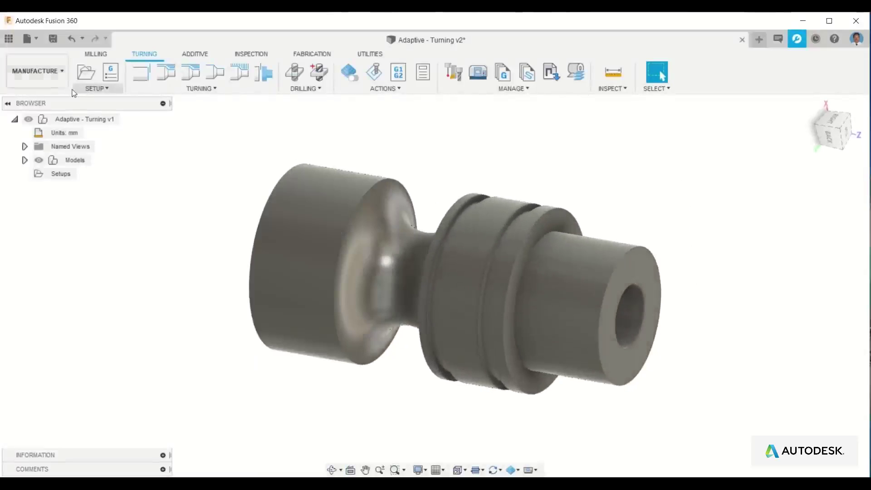
click(37, 71)
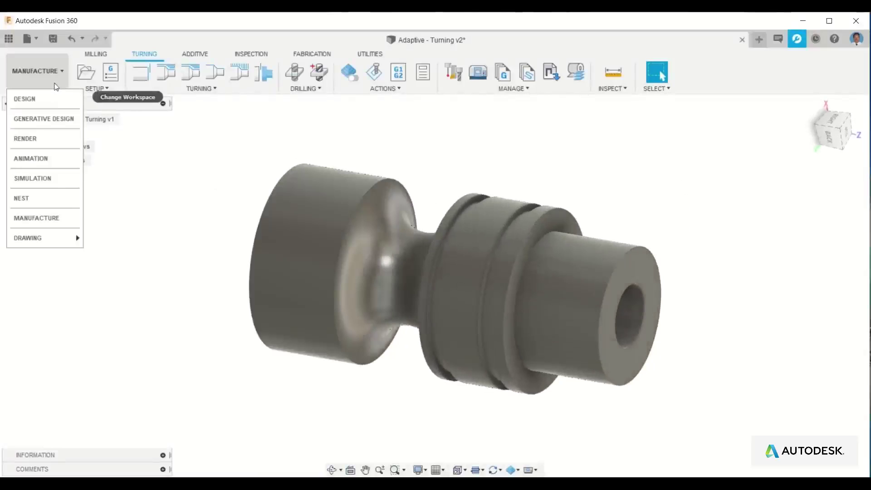
click(54, 216)
click(86, 75)
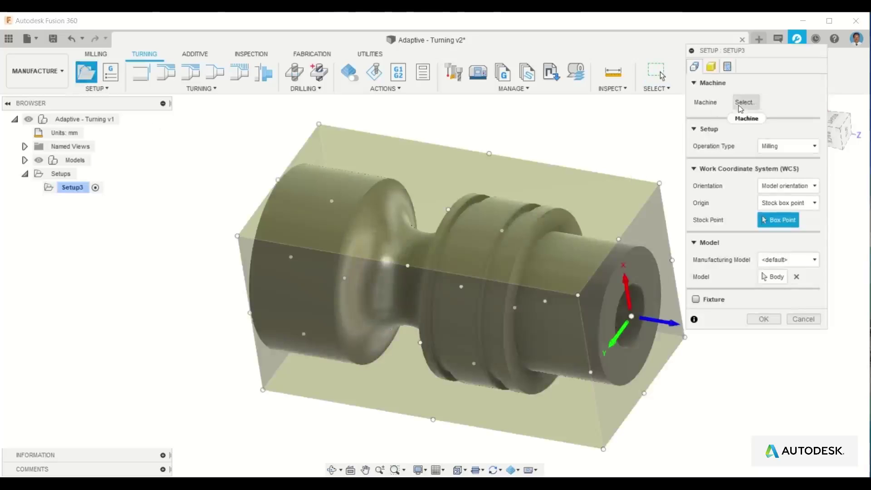
- Use the Fanuc turning machine, keep the Turning operation type, and flip the Z axis
click(745, 102)
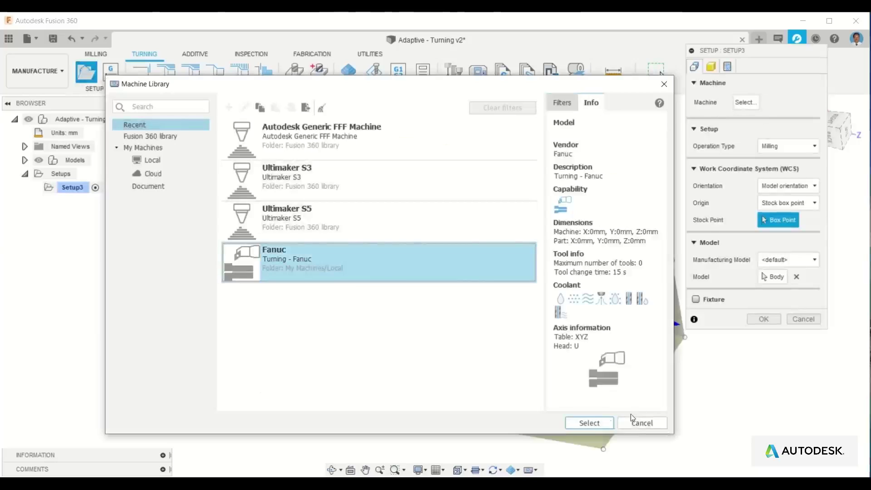
click(589, 423)
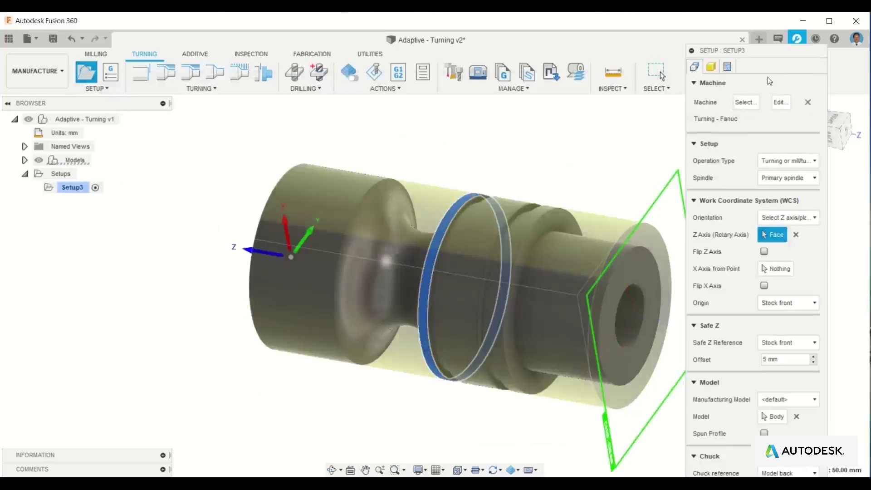
drag(773, 51, 785, 28)
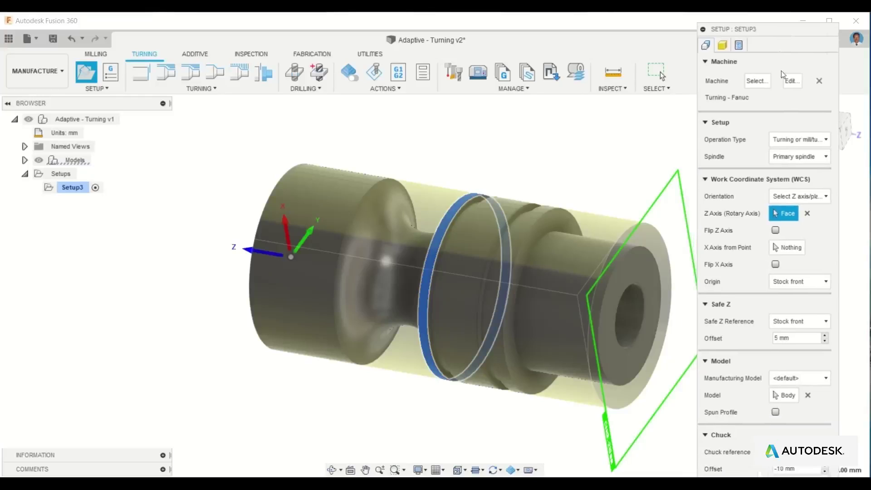
click(792, 140)
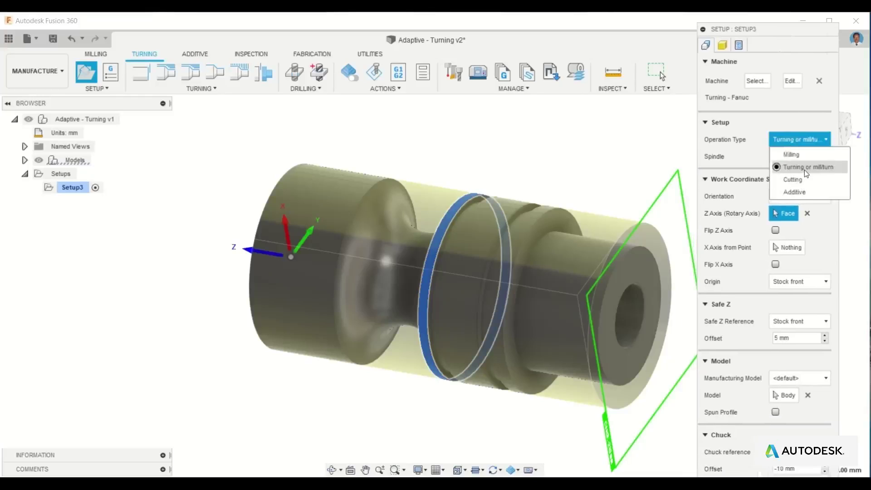
click(805, 168)
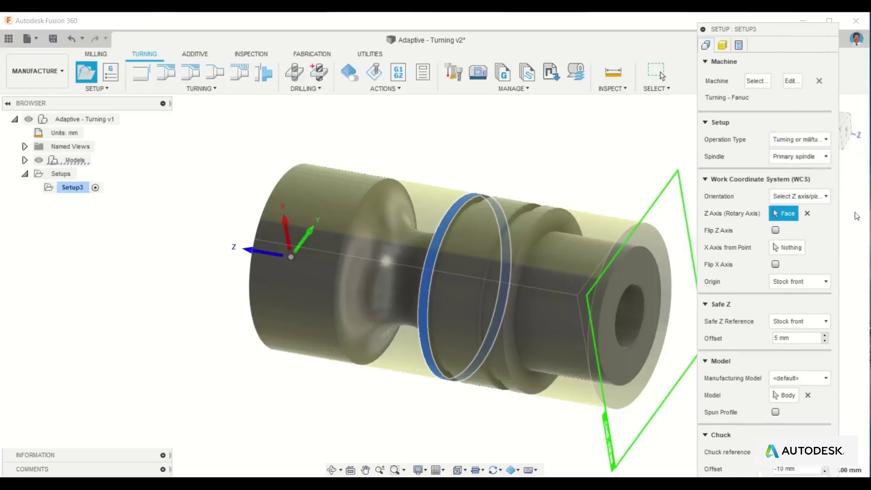
click(776, 230)
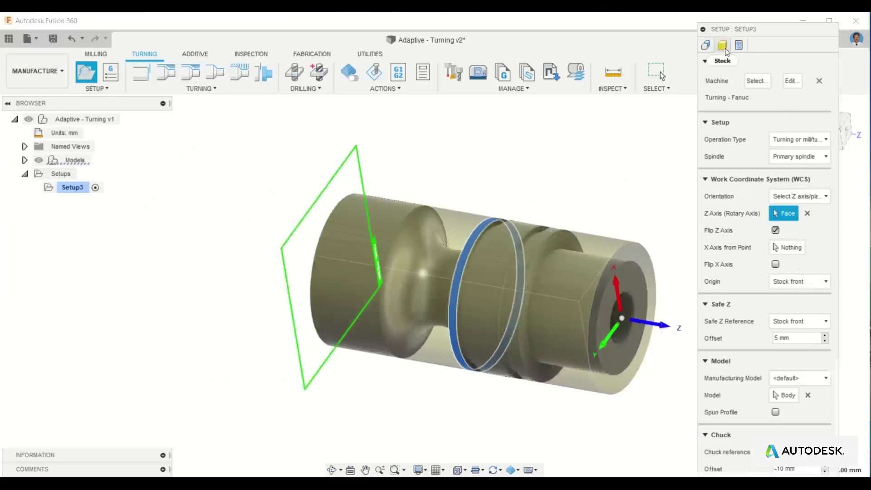
- Make the stock a relative-size cylinder with 0 mm radial offset, then close the setup
click(722, 45)
click(799, 79)
click(816, 129)
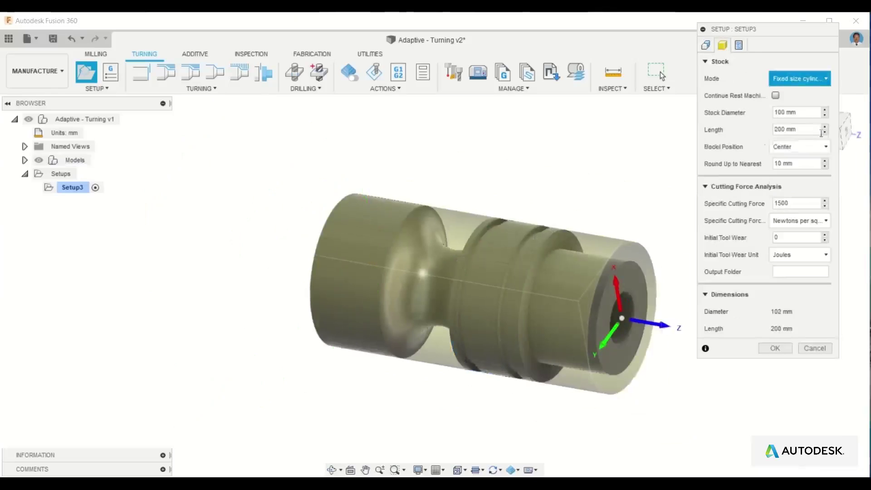
click(824, 116)
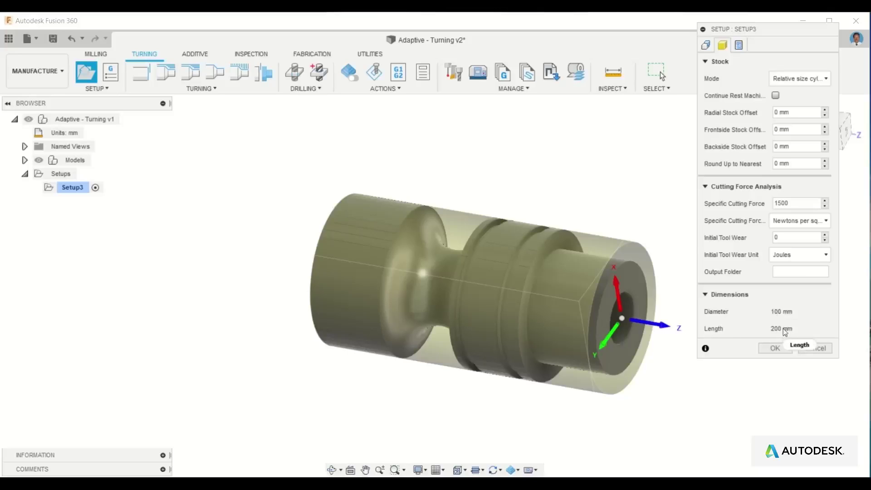
click(781, 351)
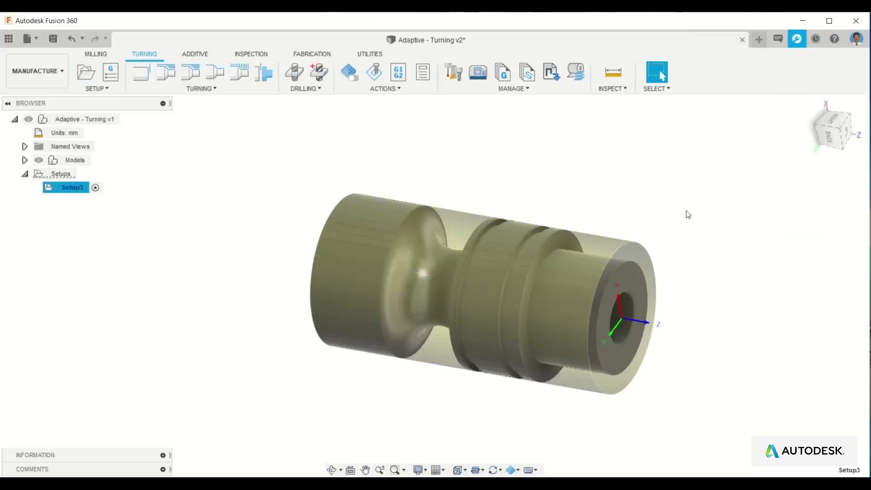
- Start a Turning Adaptive Roughing operation and pick the 1 - turning grooving tool
click(195, 90)
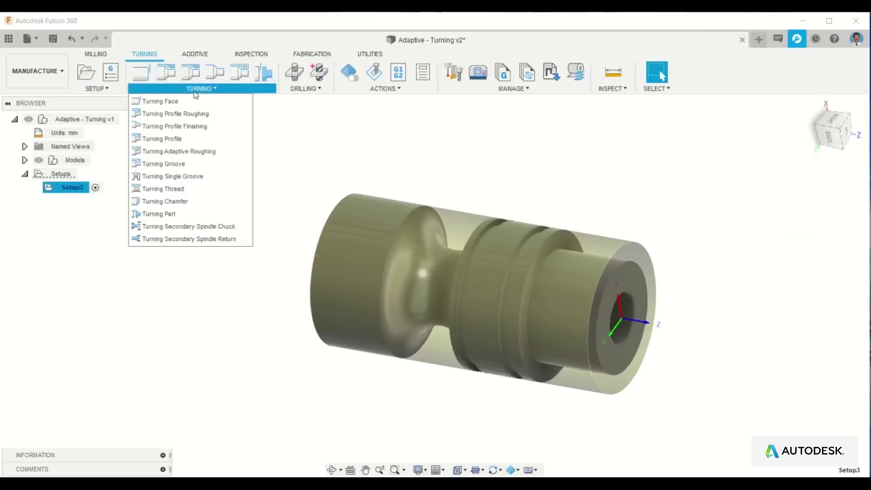
click(225, 153)
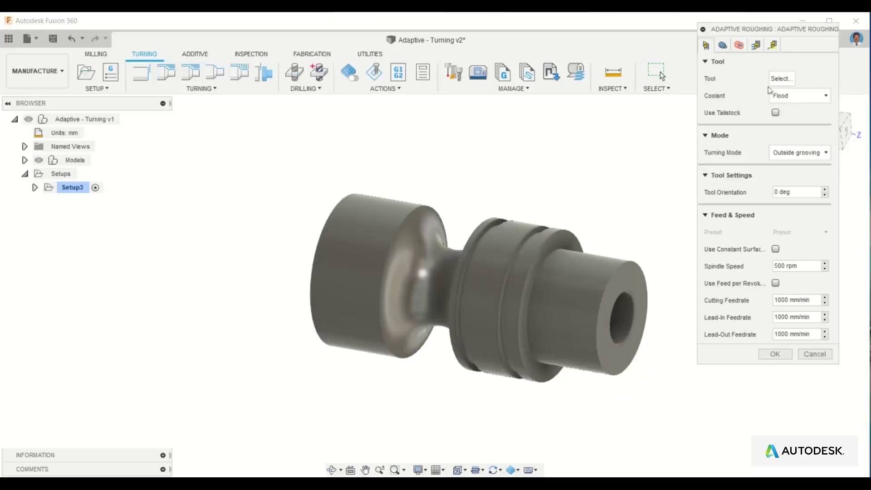
click(781, 80)
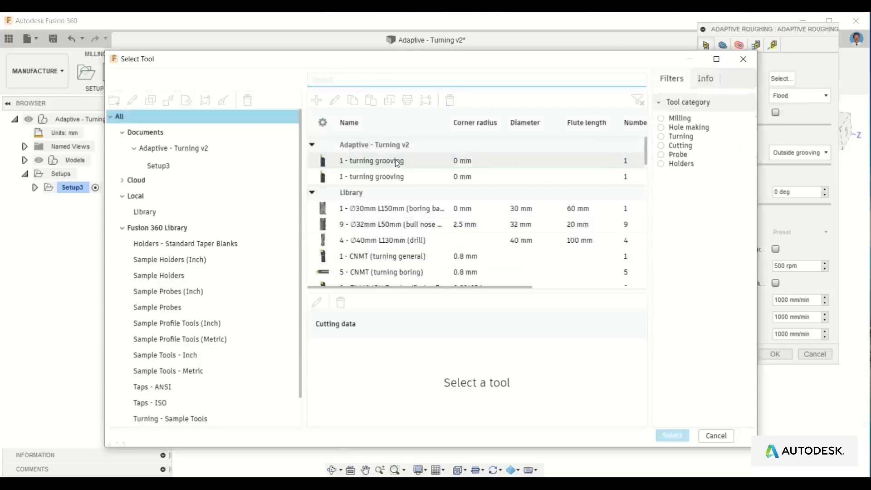
click(396, 162)
click(350, 122)
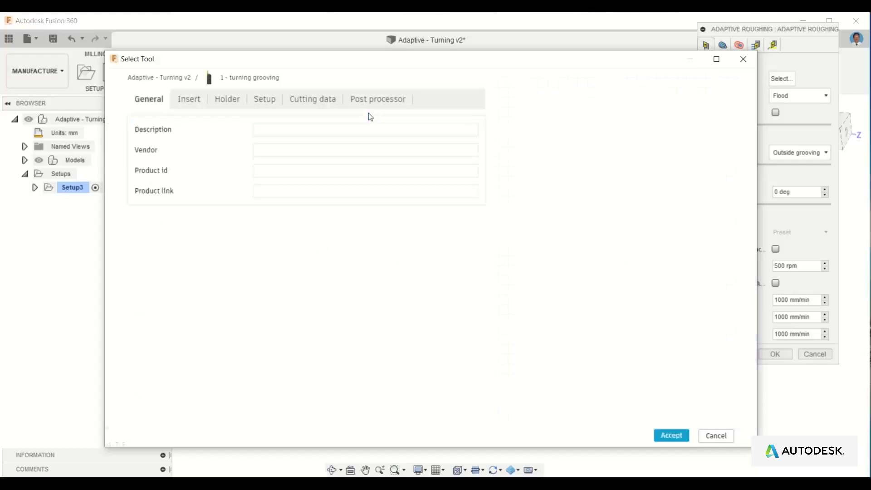
- Review the grooving tool's insert and holder details, then accept it for the operation
click(335, 100)
click(189, 105)
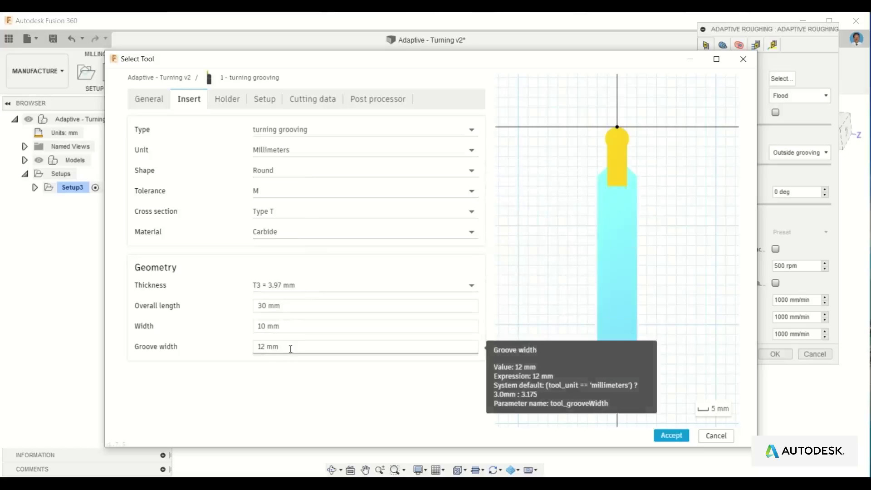
click(225, 100)
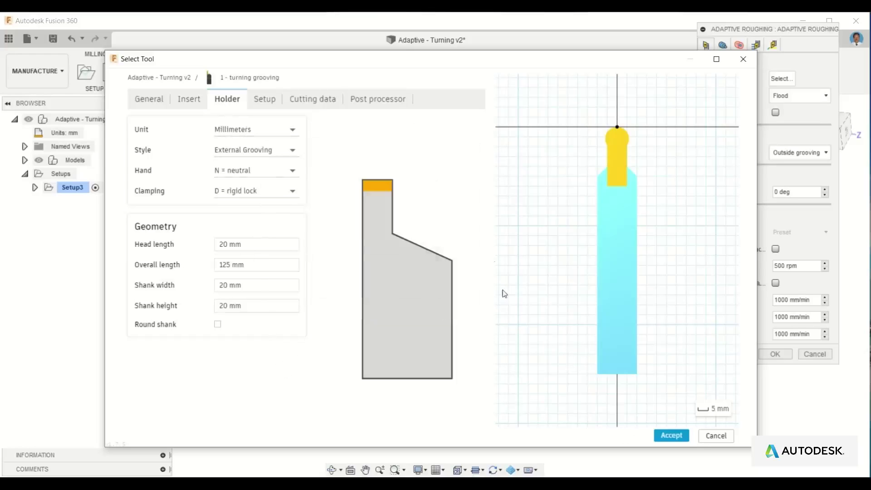
click(675, 437)
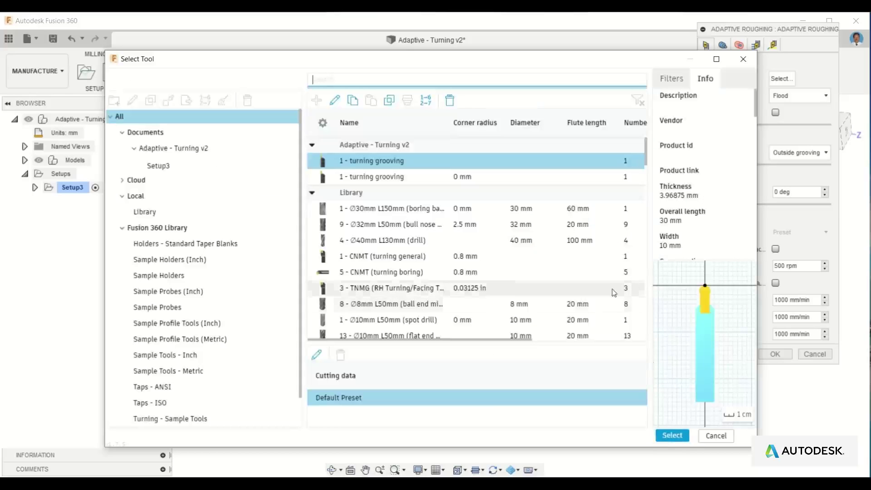
click(676, 436)
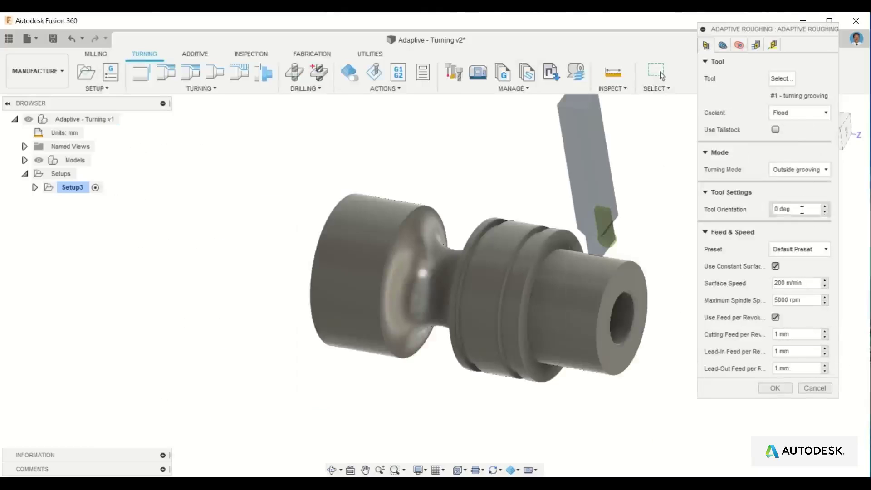
- Set front and back limits to Selection, using the right and left groove edges
click(722, 45)
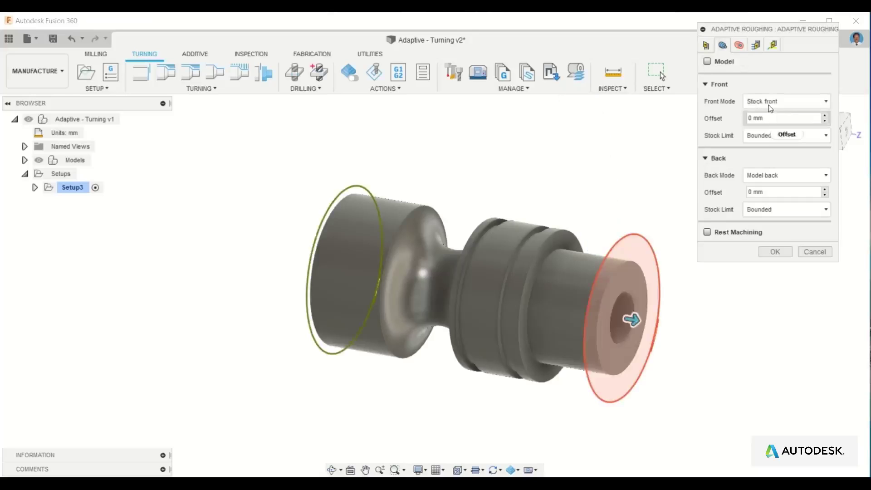
click(778, 103)
click(779, 154)
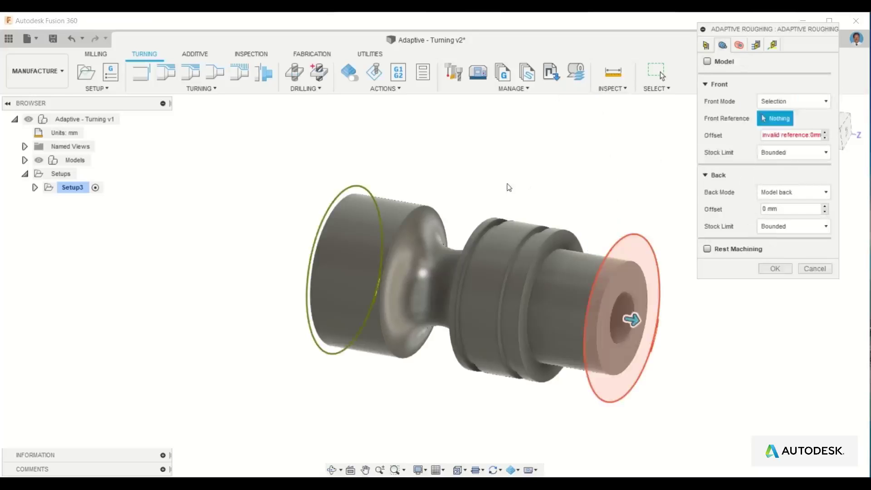
click(487, 221)
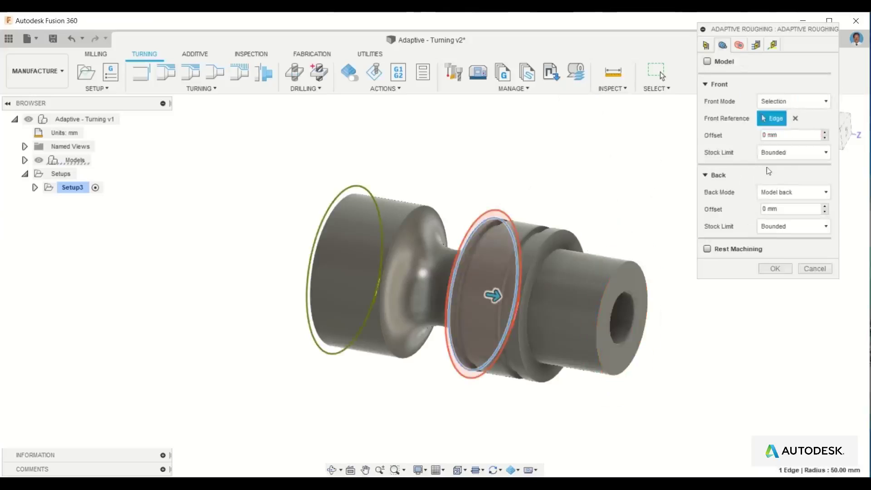
click(779, 192)
click(778, 245)
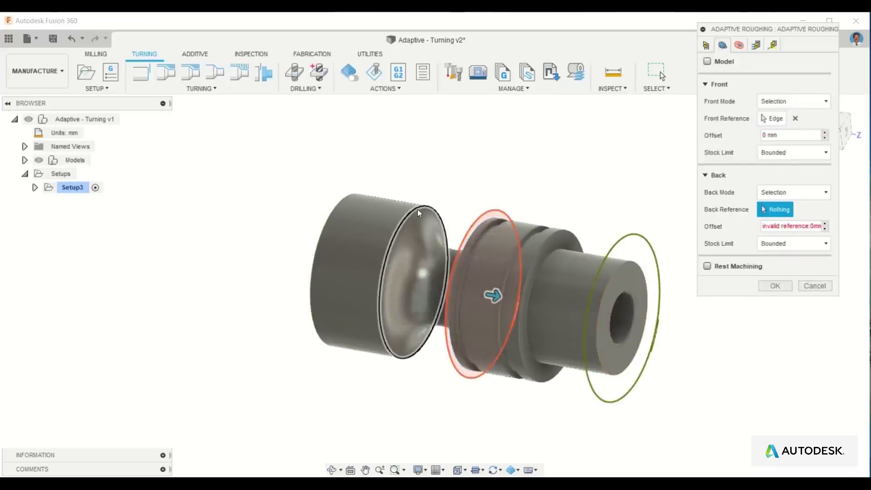
click(434, 208)
mouse_move(510, 178)
shift+middle_down()
mouse_move(529, 176)
mouse_move(510, 173)
shift+middle_up()
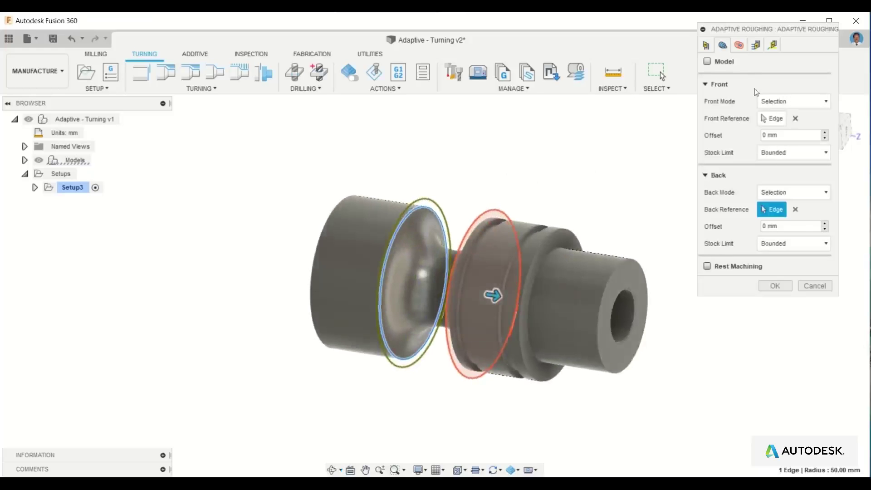
- View the part from the back and set the clearance offset to 20 mm
click(739, 45)
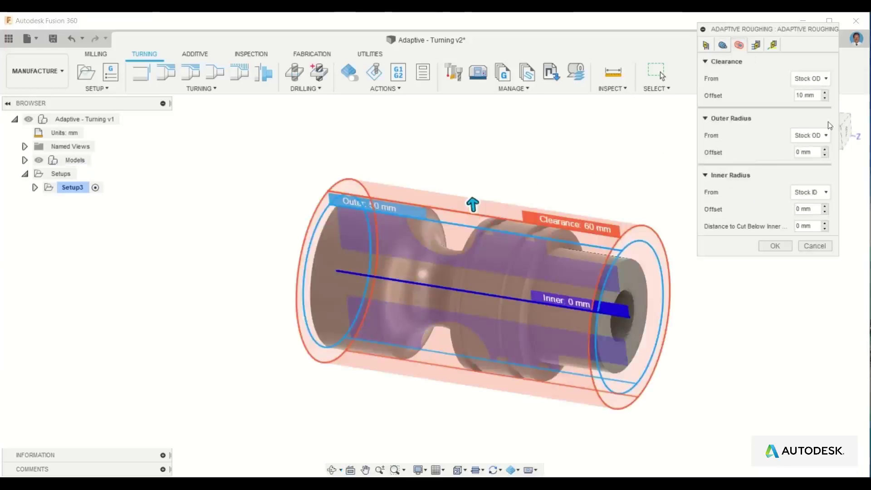
drag(785, 30, 804, 181)
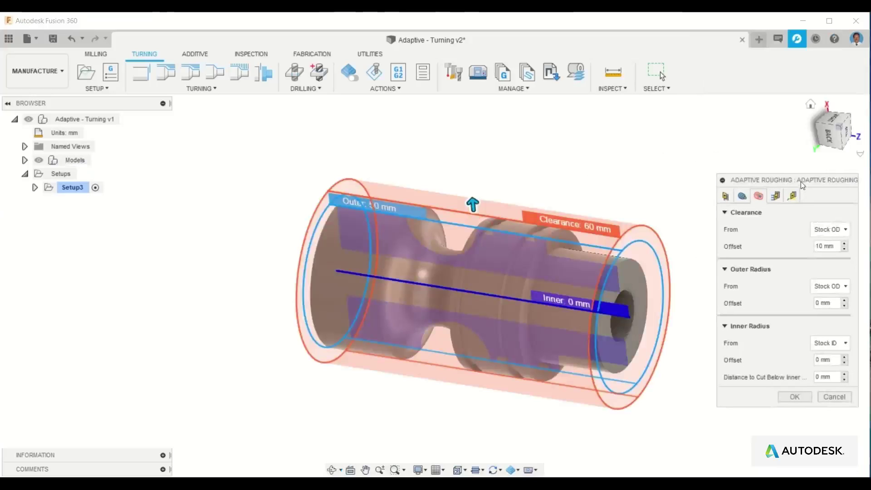
click(829, 139)
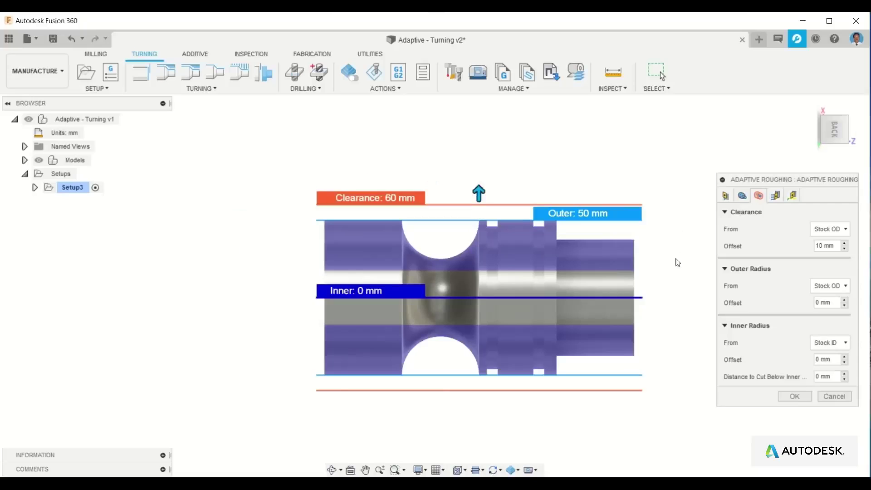
scroll(677, 262, up, 2)
scroll(656, 255, down, 1)
text(2)
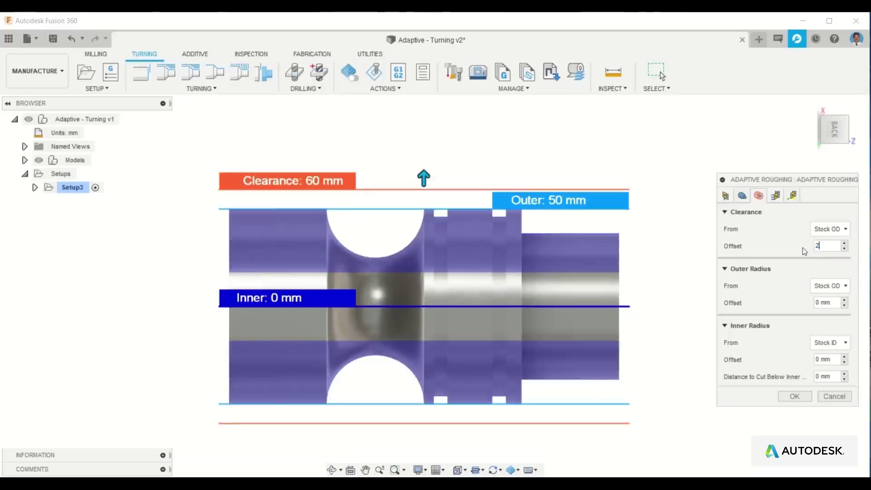
text(0)
click(775, 195)
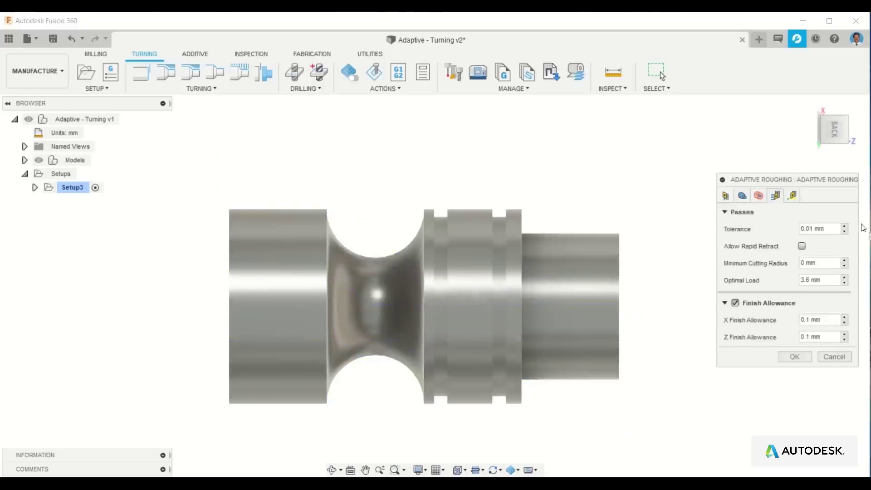
- Change Optimal Load from 3.6 to 1 and Minimum Cutting Radius to 0.8
click(817, 280)
mouse_move(820, 279)
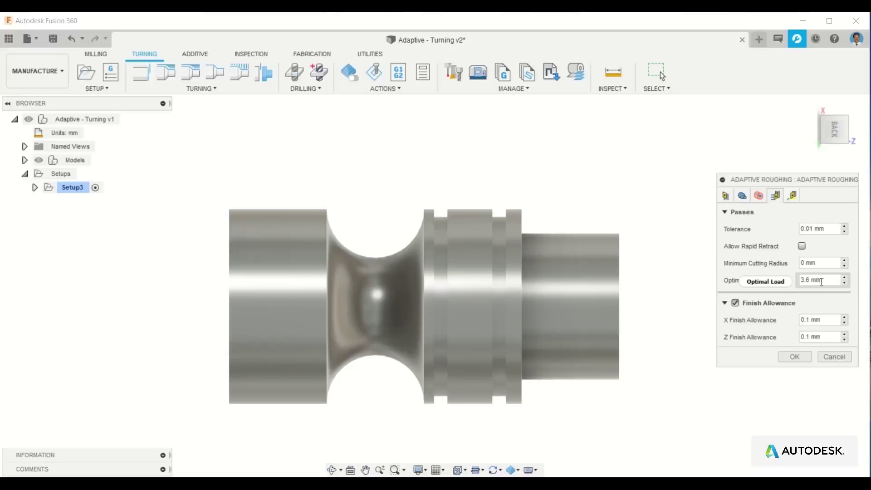
drag(827, 280, 794, 280)
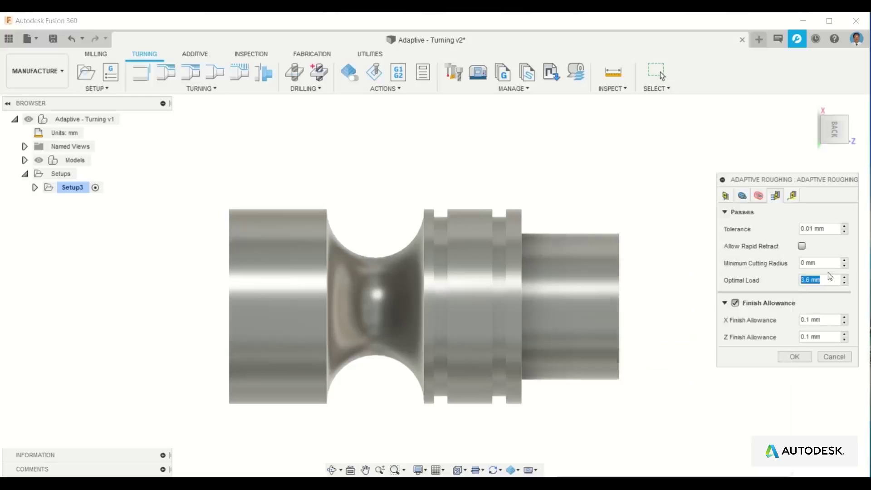
text(1)
click(816, 262)
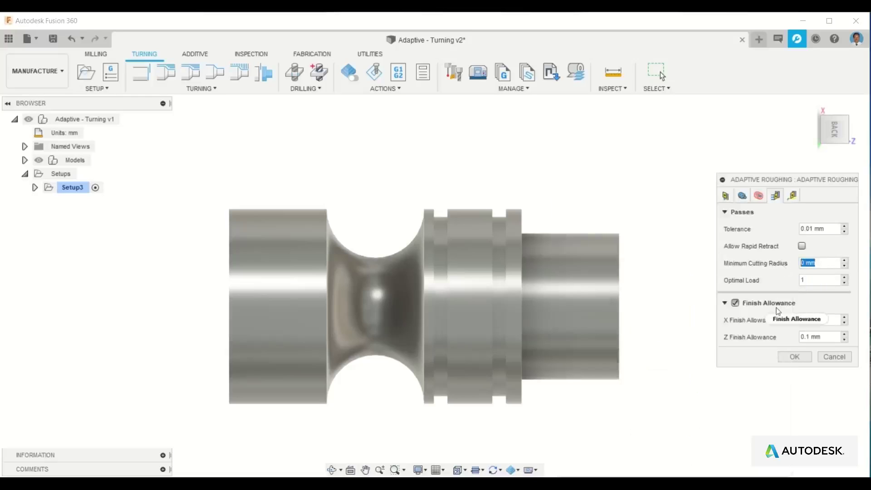
text(0.)
mouse_move(769, 303)
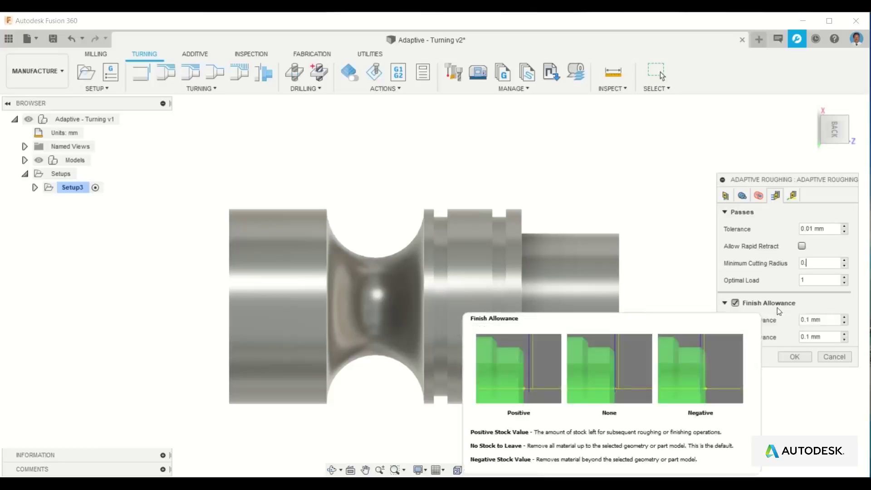
text(8)
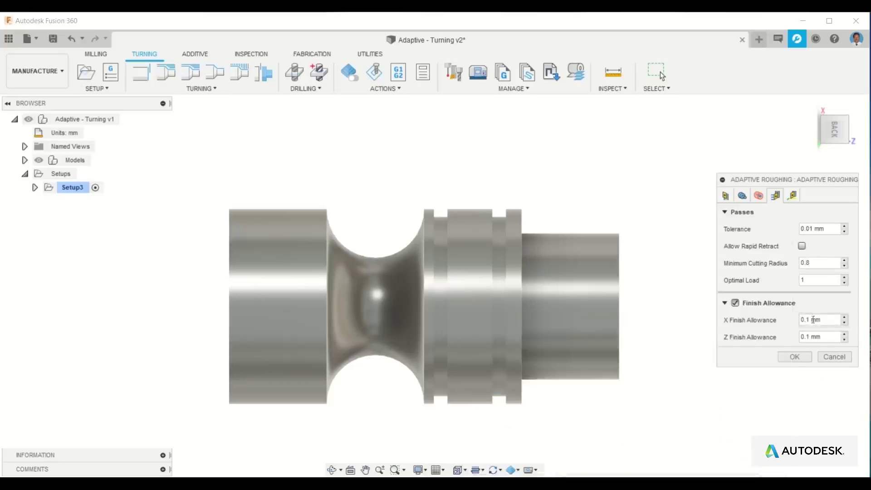
- Generate the Adaptive Roughing3 toolpath and zoom in to inspect it inside the groove
click(799, 358)
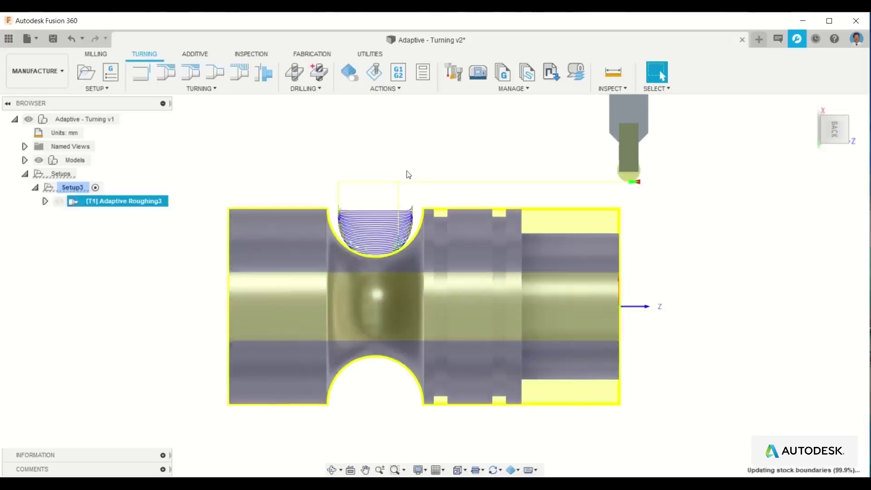
scroll(370, 211, up, 3)
scroll(368, 221, up, 2)
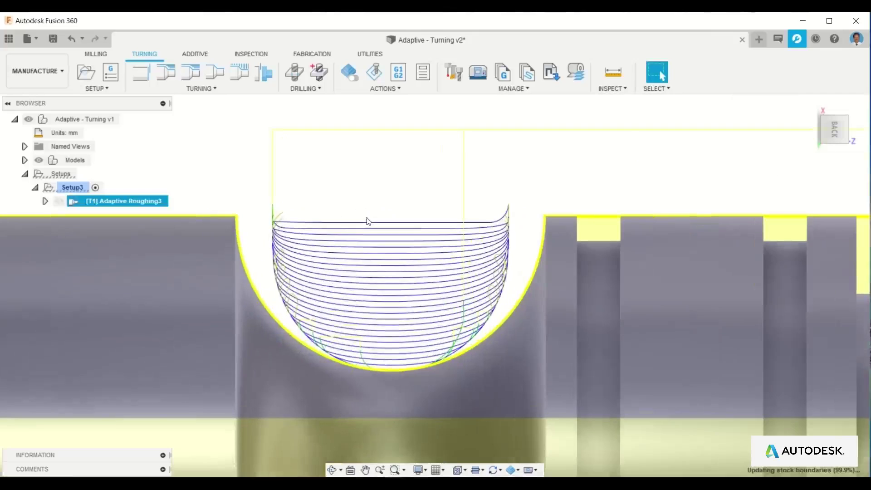
scroll(398, 205, down, 3)
scroll(398, 203, down, 2)
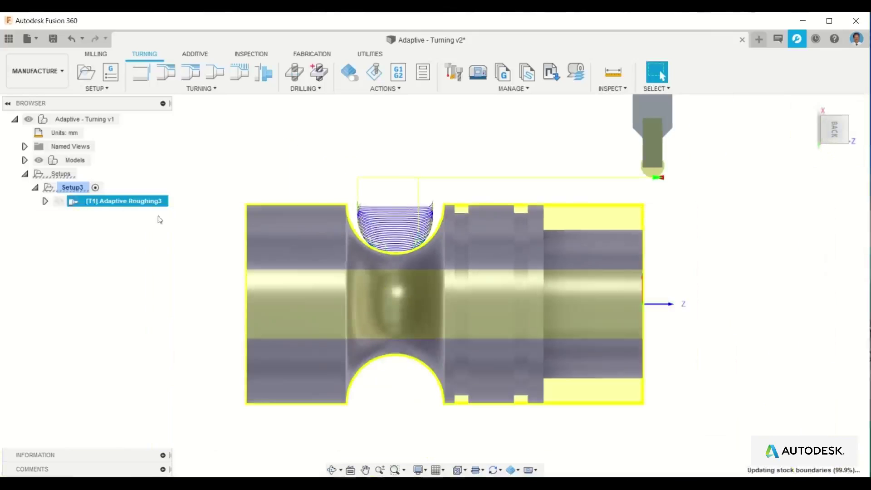
- Simulate [T1] Adaptive Roughing3 from its browser context menu
right_click(139, 205)
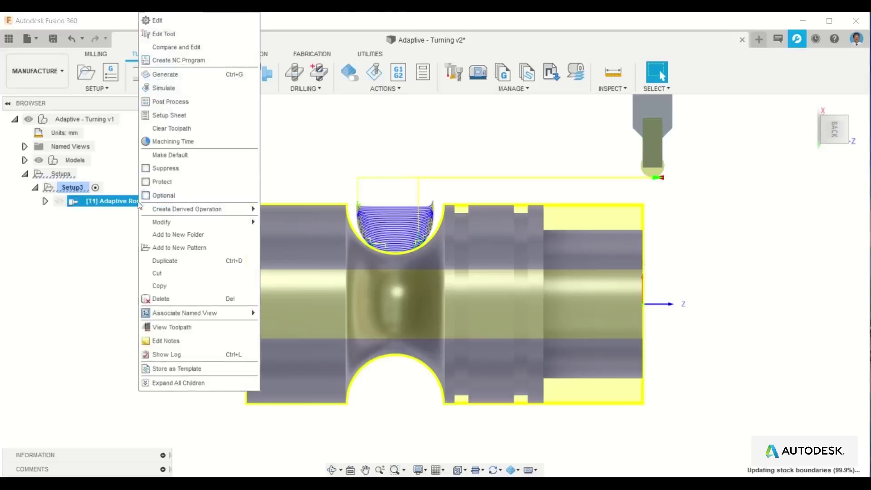
click(188, 88)
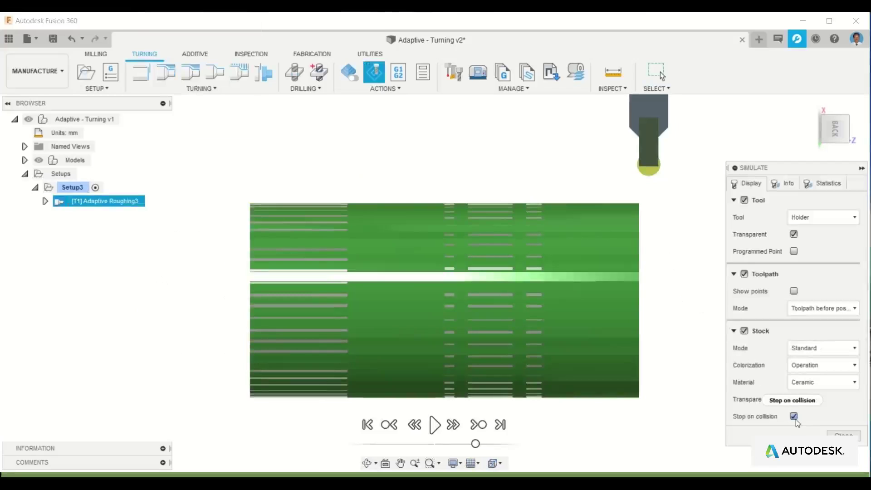
- Play the machining simulation and zoom in to watch the groove being roughed
click(434, 425)
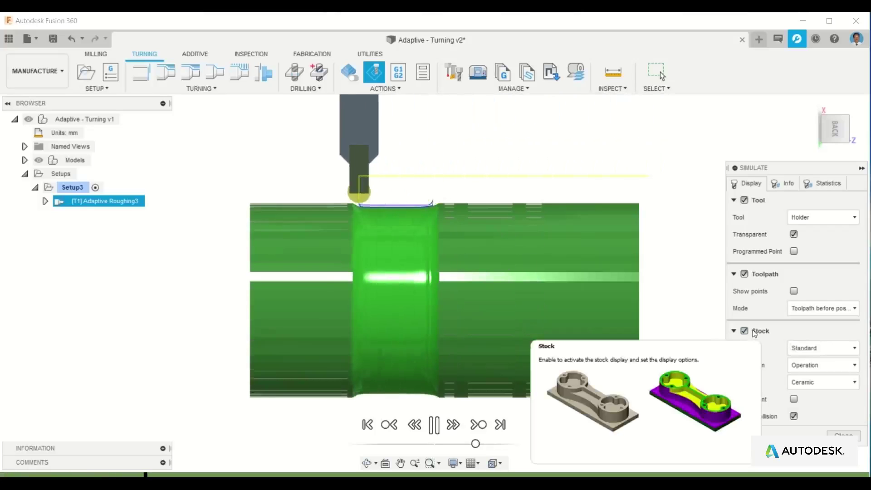
scroll(400, 230, up, 1)
scroll(386, 225, up, 3)
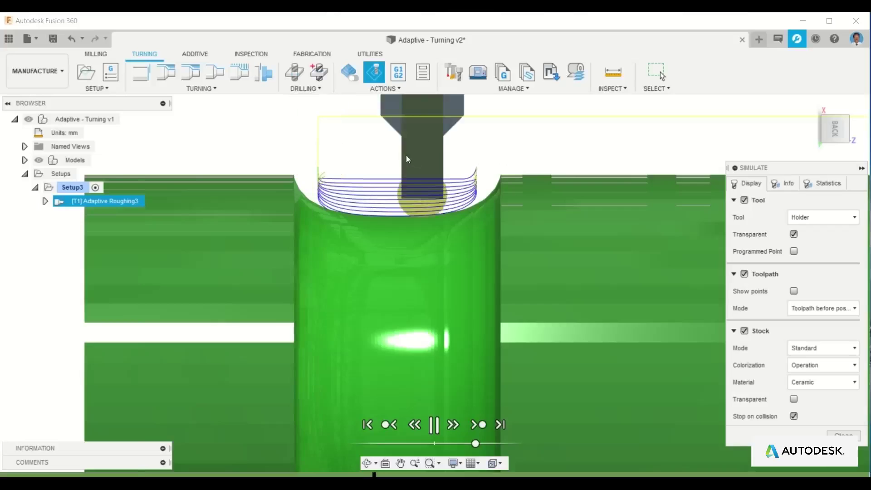
scroll(407, 155, down, 2)
scroll(406, 158, down, 1)
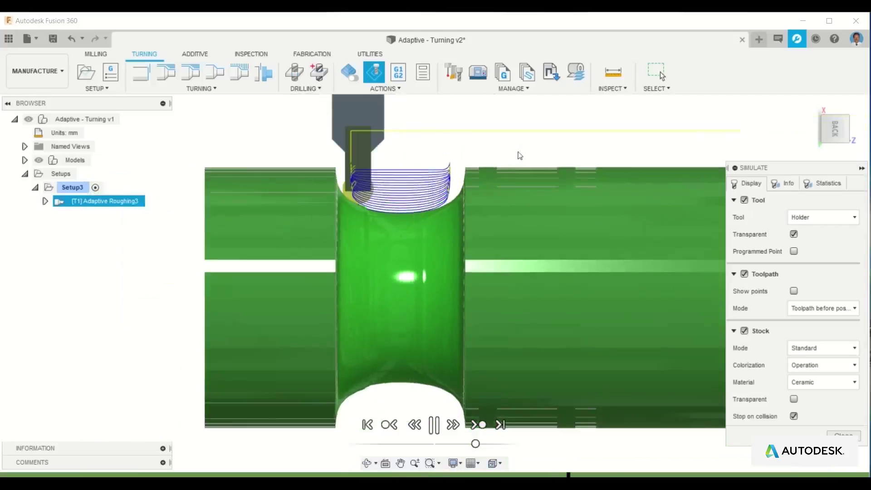
- Turn off the stock display to reveal the machined part and inspect the groove
click(451, 163)
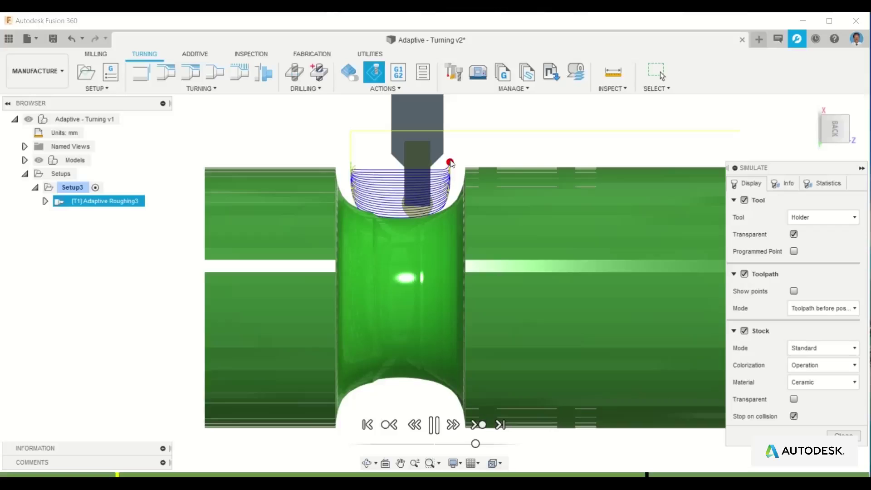
scroll(449, 175, down, 2)
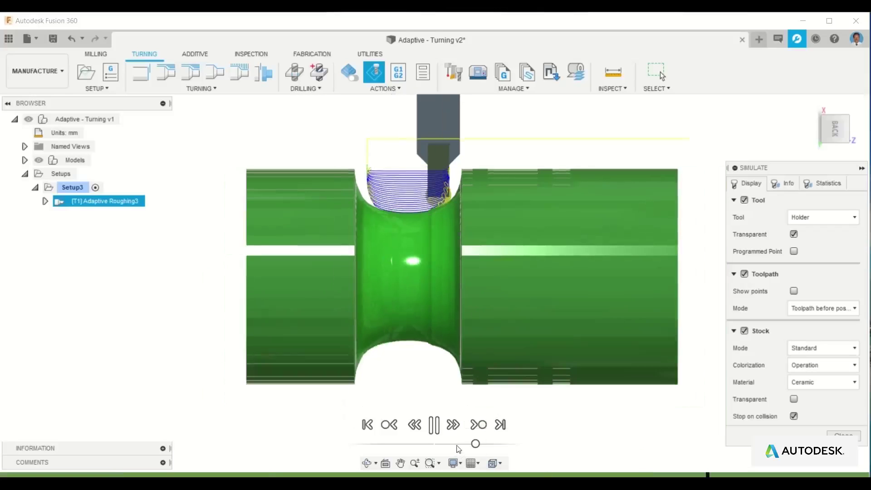
scroll(426, 232, up, 2)
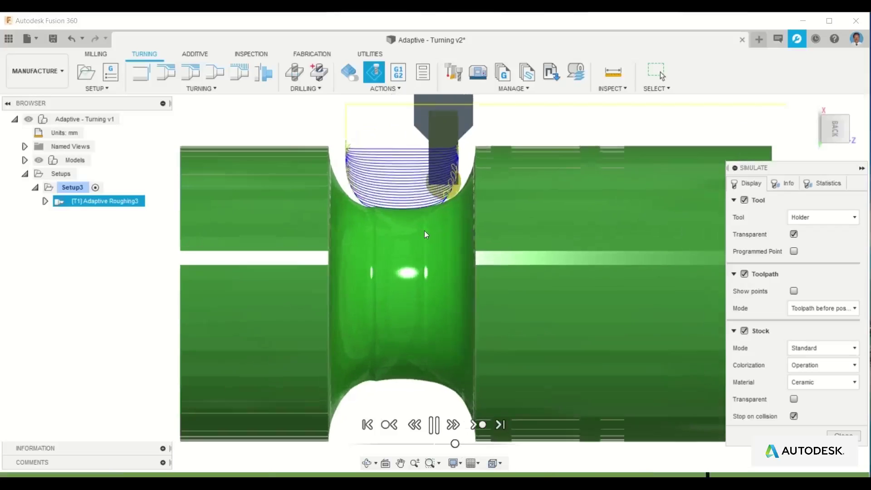
scroll(444, 210, up, 2)
scroll(395, 211, up, 2)
click(344, 209)
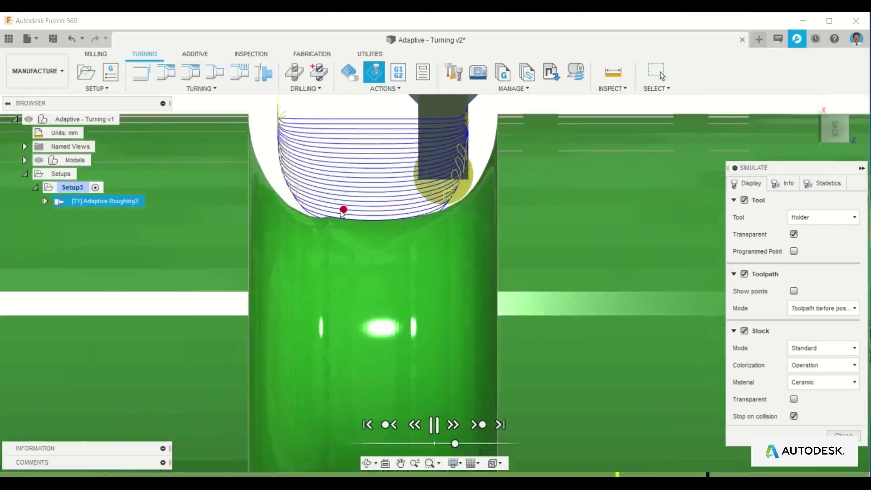
scroll(344, 213, up, 1)
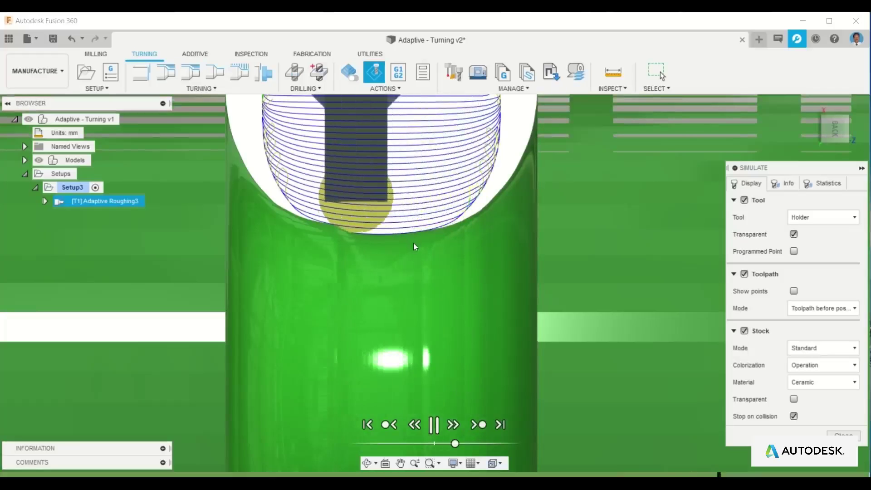
scroll(416, 247, down, 1)
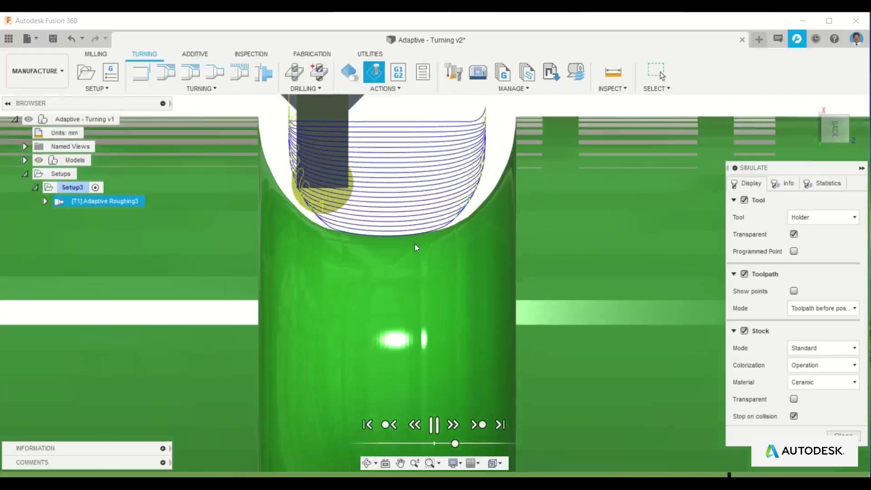
scroll(416, 248, down, 1)
scroll(416, 248, down, 2)
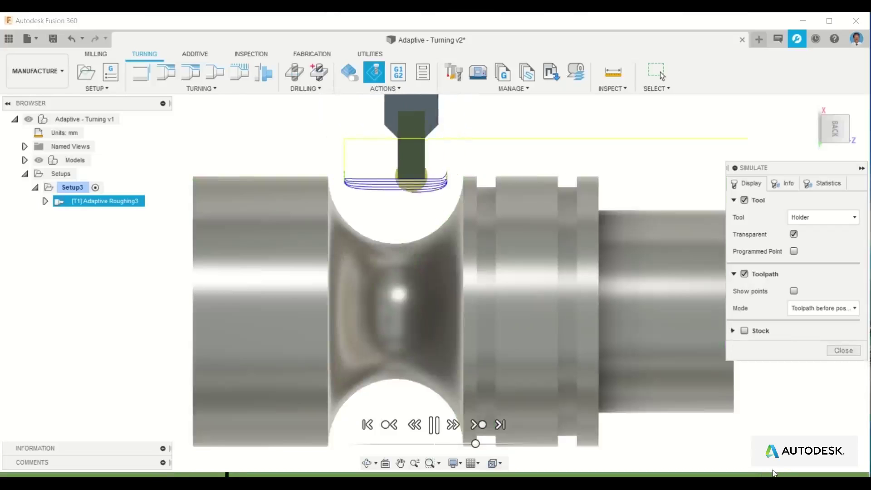
scroll(397, 175, down, 1)
scroll(397, 171, up, 2)
scroll(399, 171, up, 3)
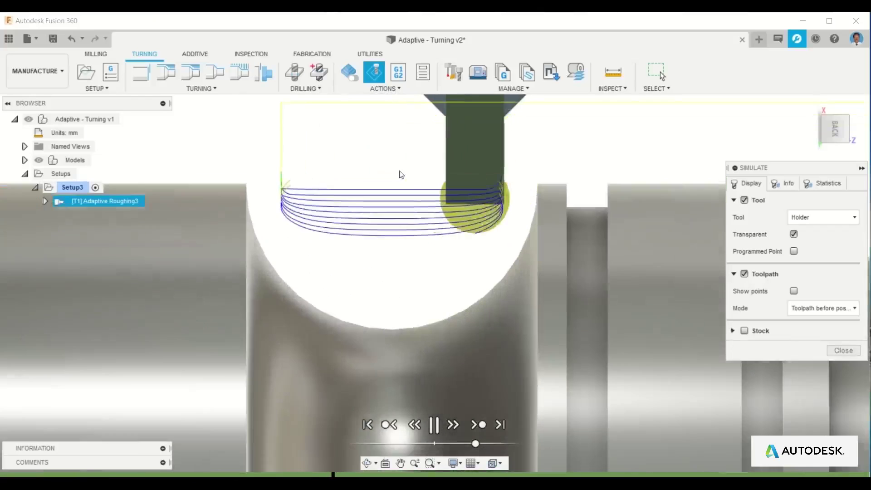
scroll(399, 171, up, 1)
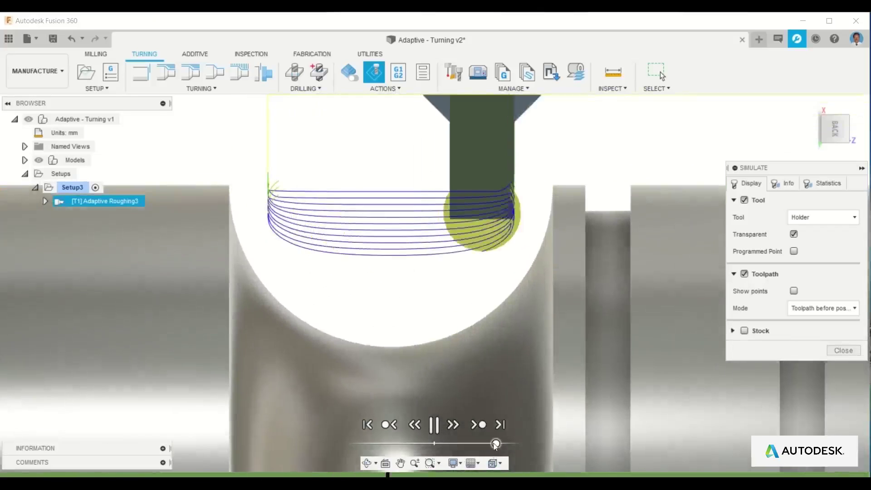